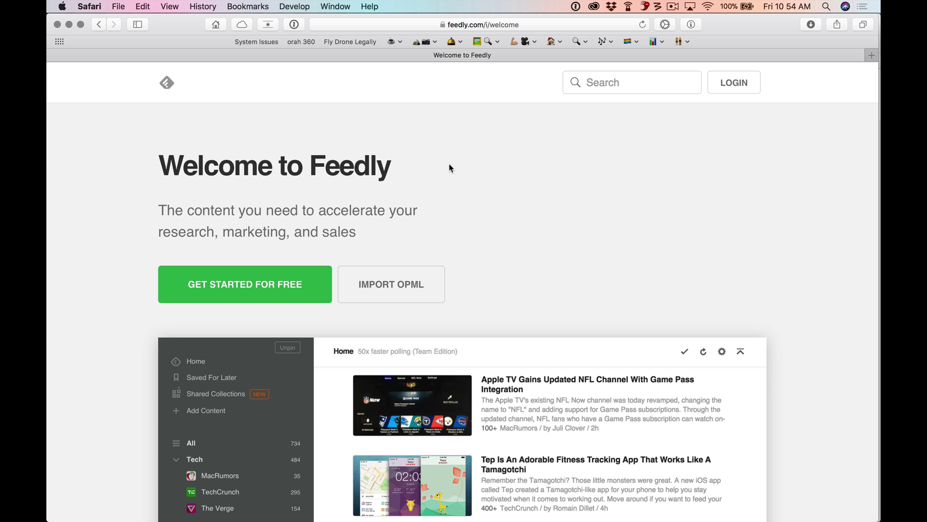
Create a free Feedly account with email sign-up, landing on the empty Discover page
left_click(261, 279)
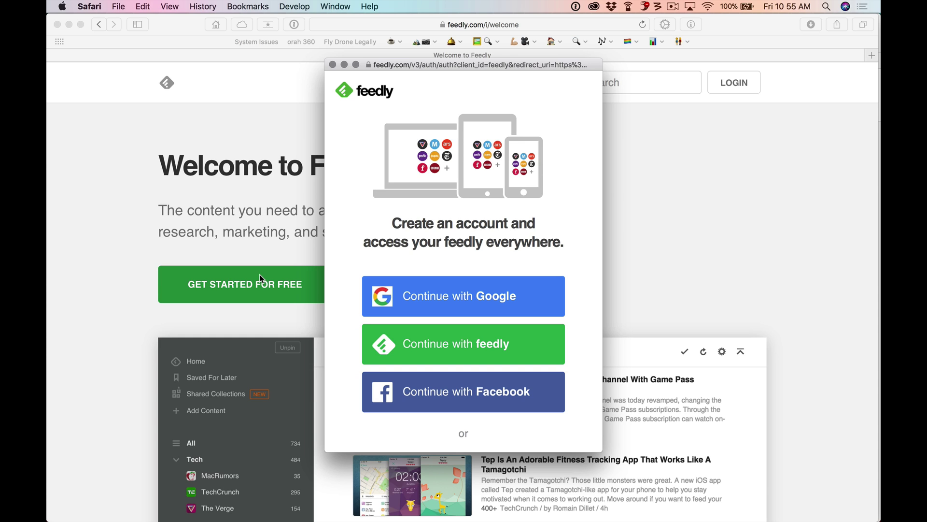
left_click(430, 359)
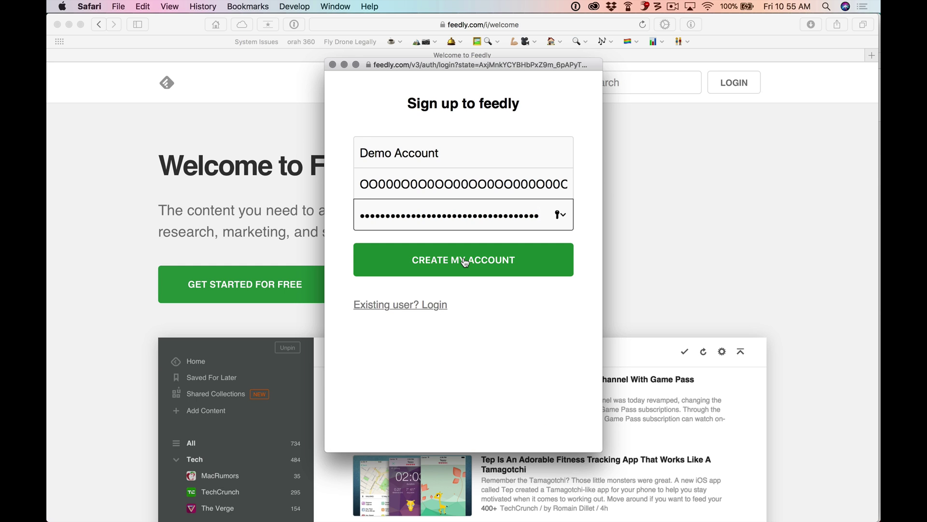
left_click(465, 263)
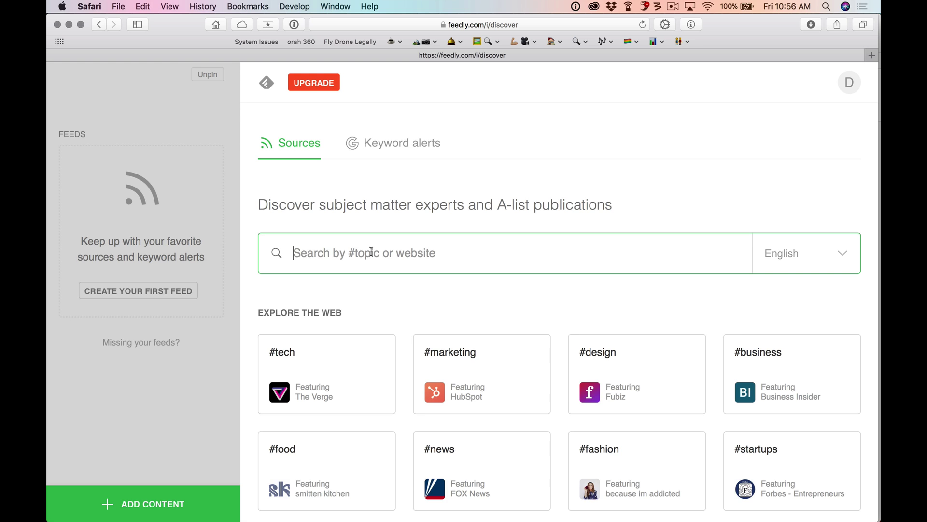
Search Feedly sources for timtyson.us, then log out of the Feedly account
type("timty")
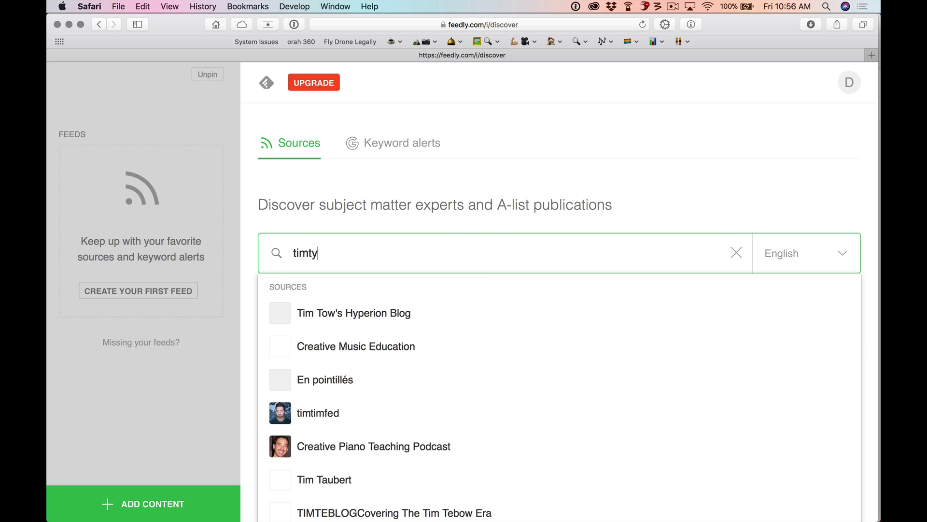
type("son.us")
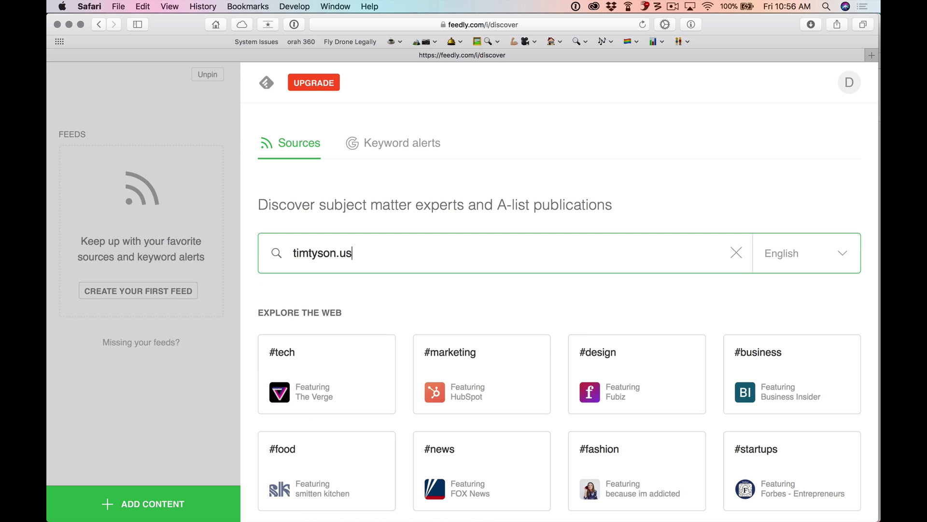
key("Return")
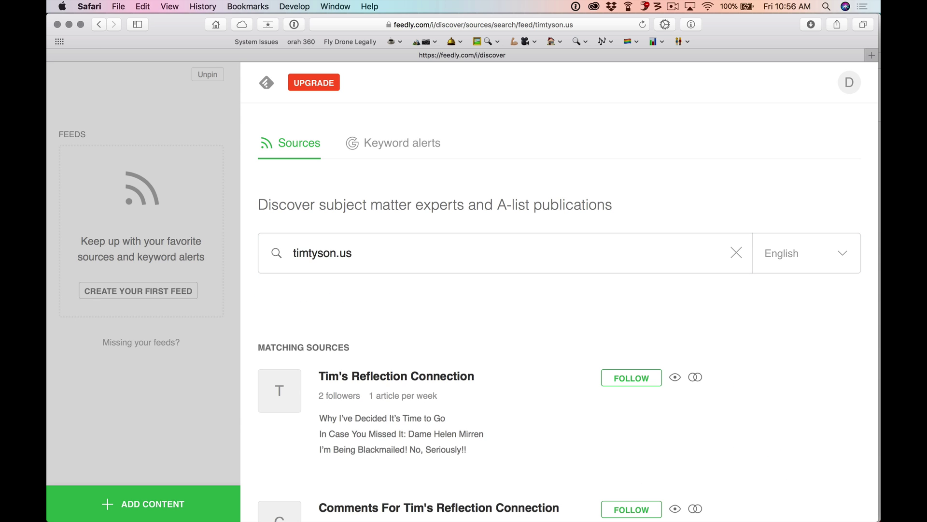
scroll(503, 324, "down", 4)
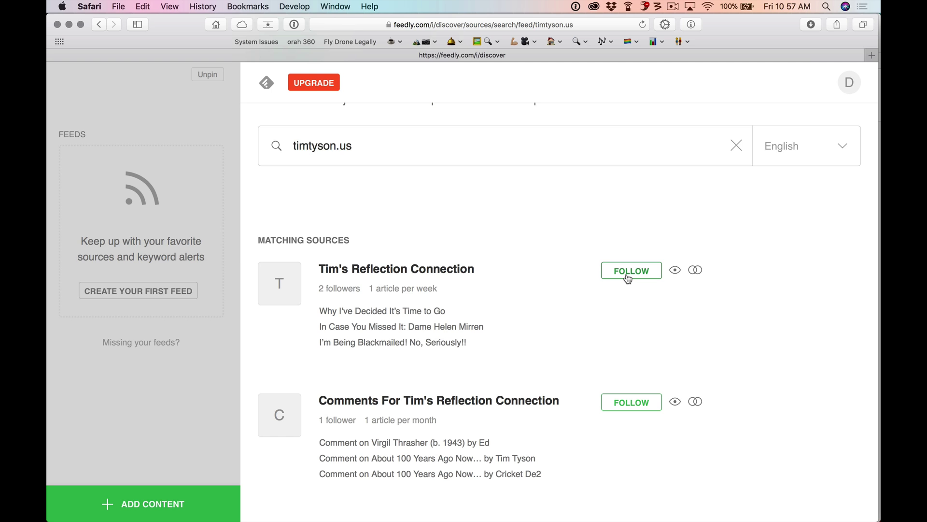
left_click(846, 89)
left_click(722, 334)
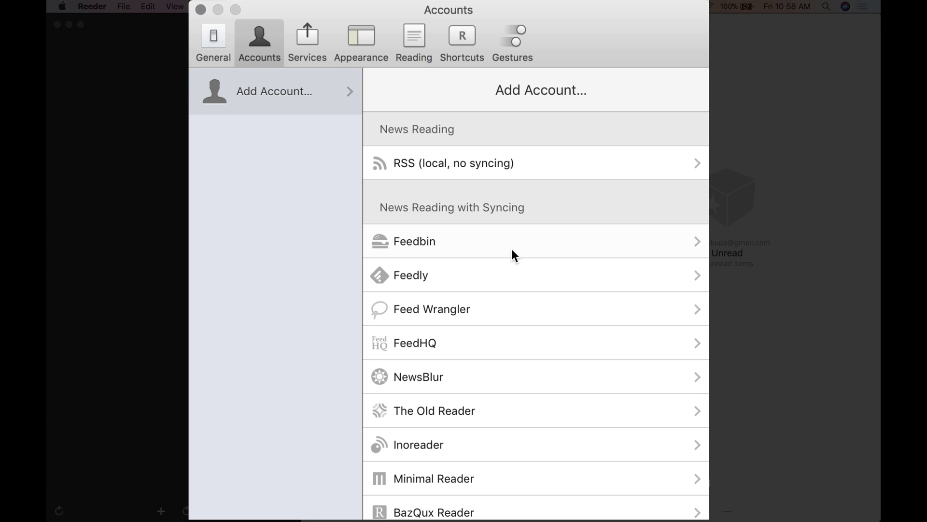
Add Feedly in Reeder and log in with the new account's email and password
left_click(410, 275)
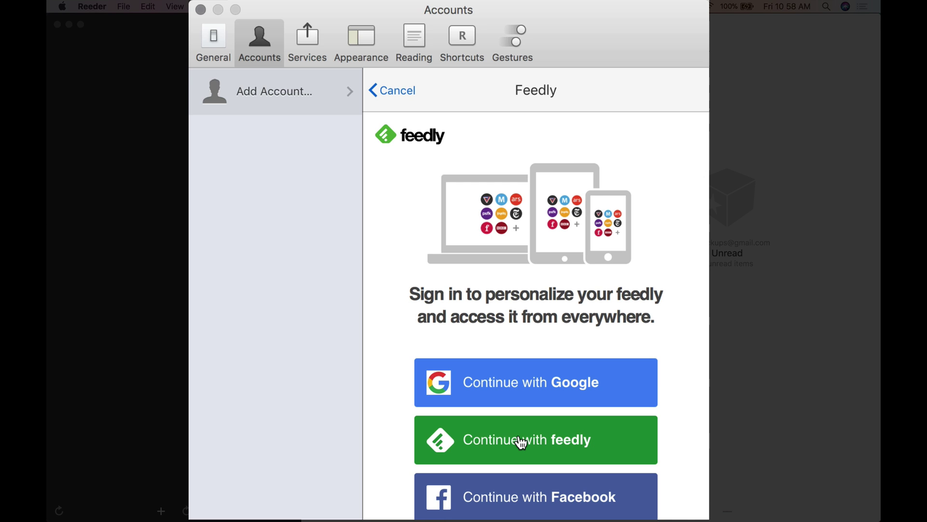
left_click(519, 440)
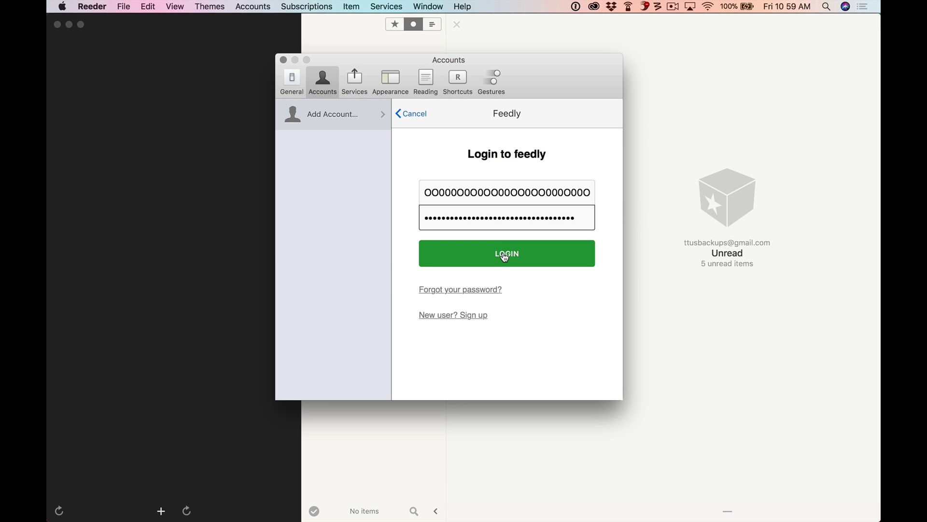
left_click(533, 306)
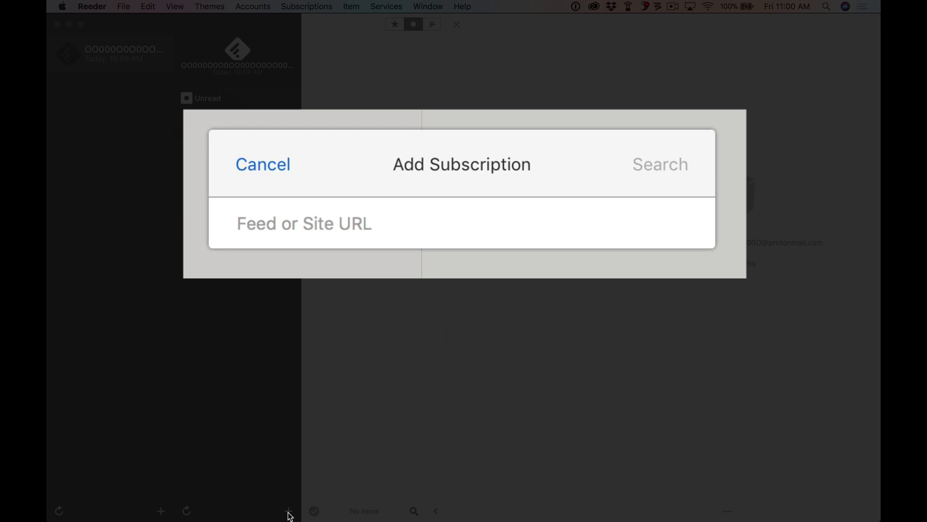
Subscribe to the timtyson.us Tim's Reflection Connection feed, keeping it at Top level
type("timtyson")
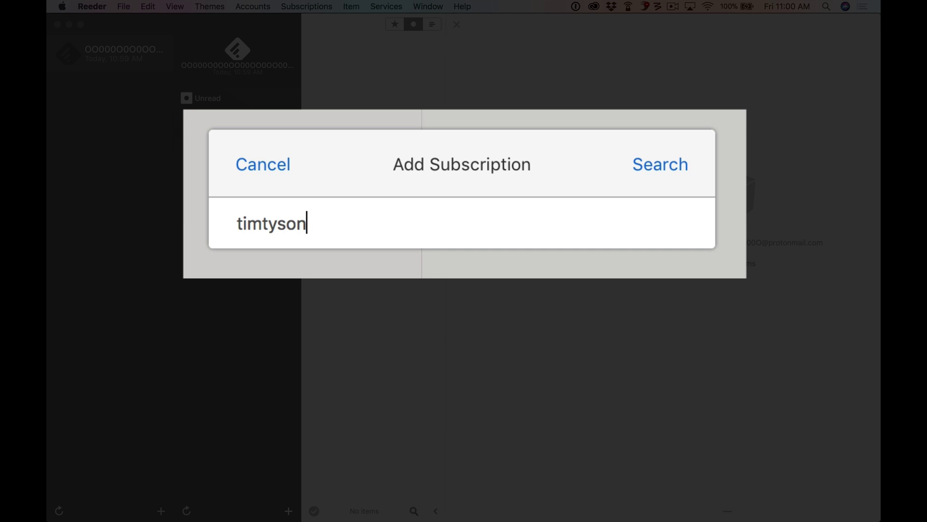
type(".us")
left_click(665, 167)
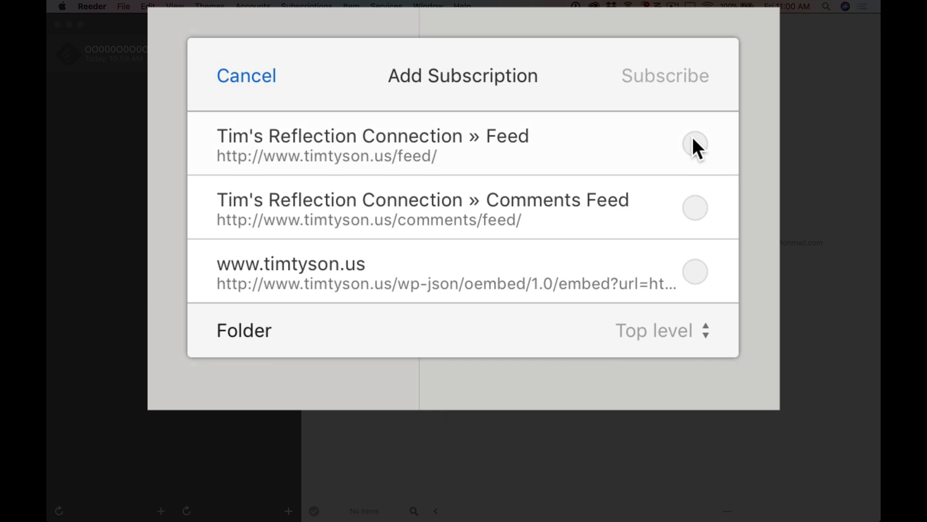
left_click(695, 144)
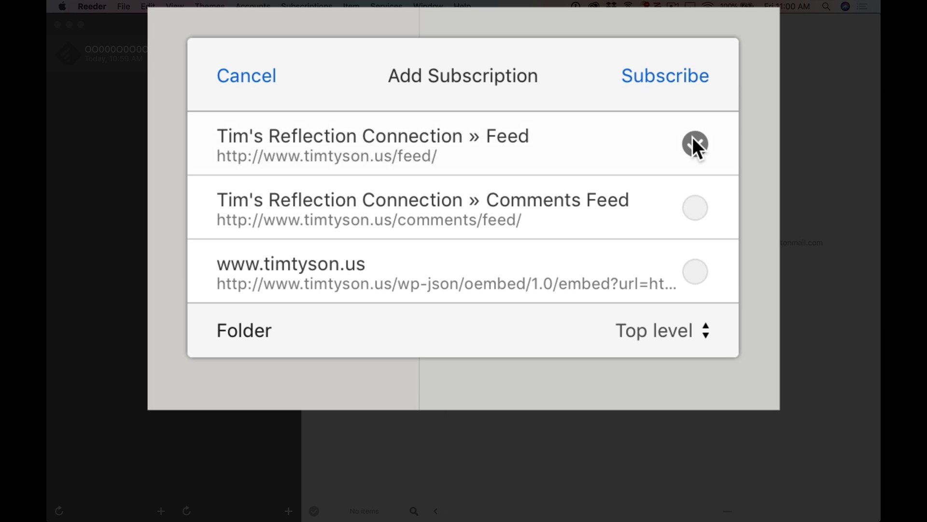
left_click(667, 334)
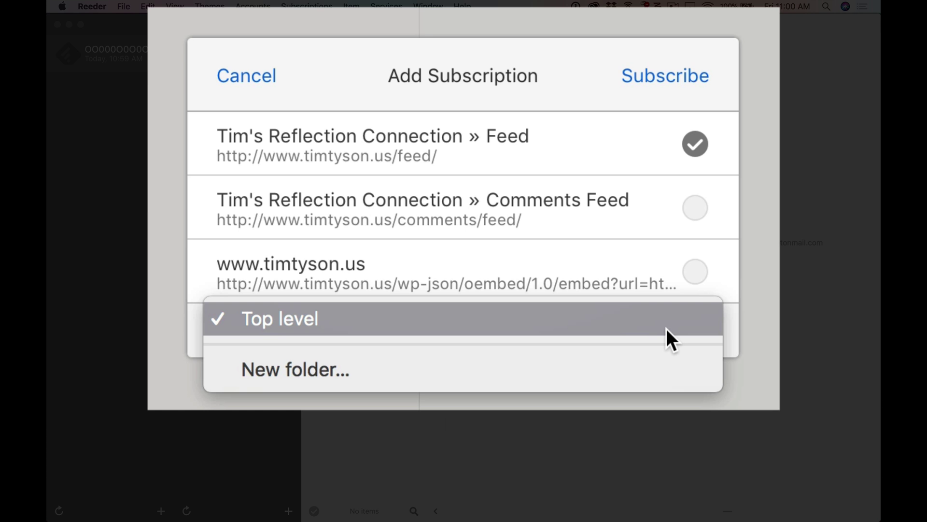
left_click(666, 329)
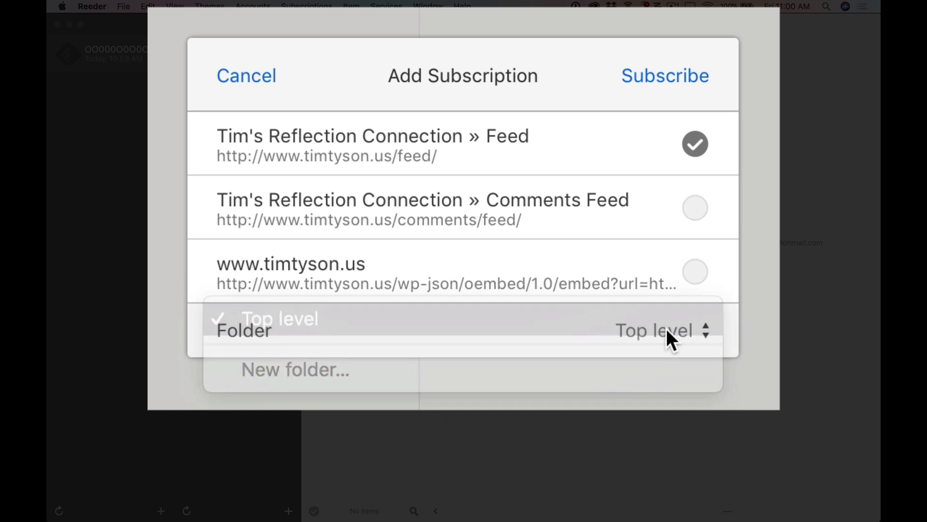
left_click(660, 77)
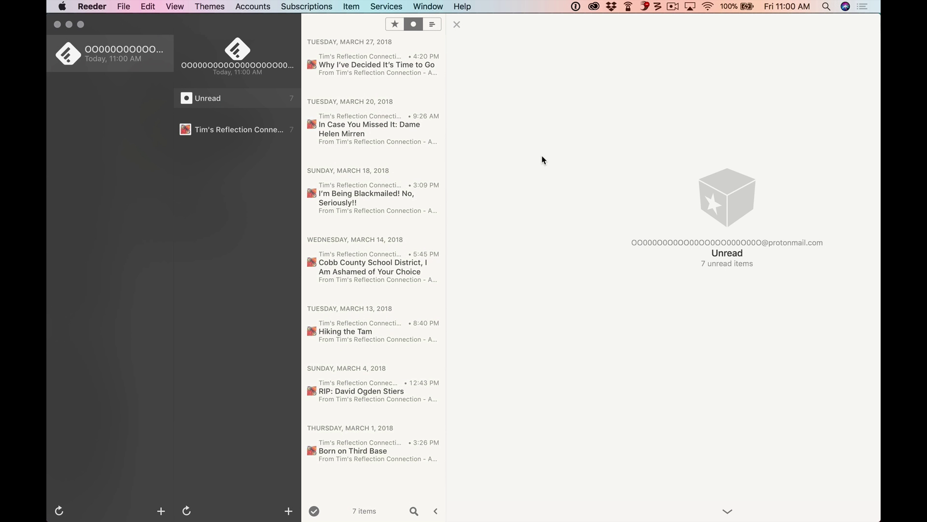
Open 'Why I've Decided It's Time to Go' and load its original web page in Reeder
left_click(379, 67)
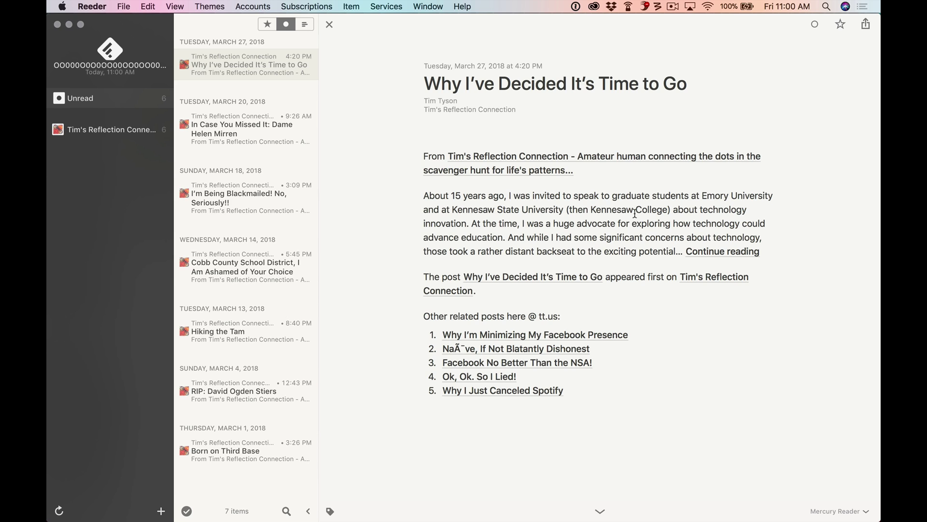
left_click(572, 92)
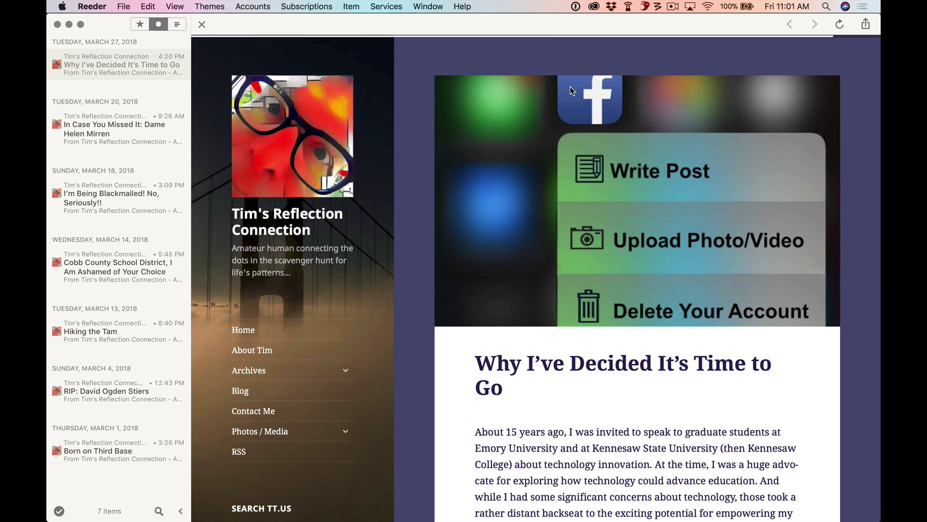
Scroll down the article's web page to the comment form and back up again
scroll(607, 280, "down", 15)
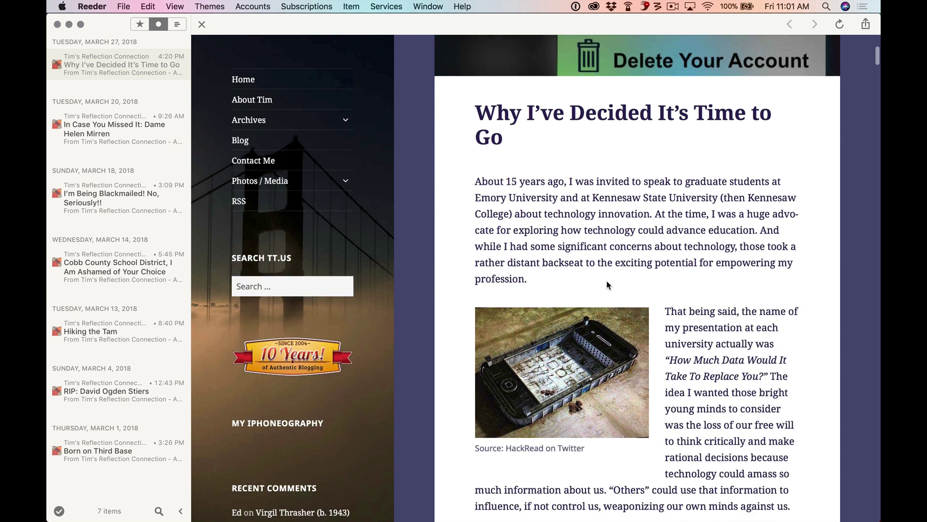
scroll(608, 285, "down", 15)
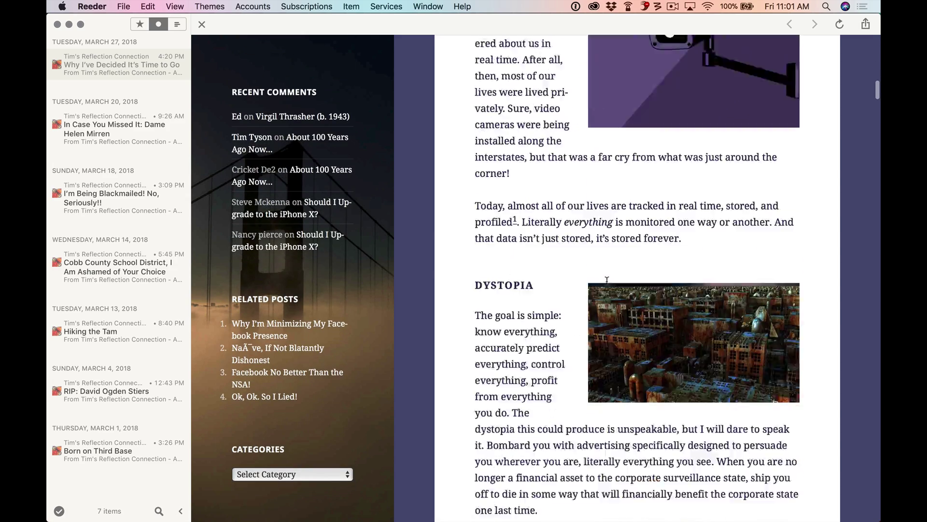
scroll(607, 280, "down", 15)
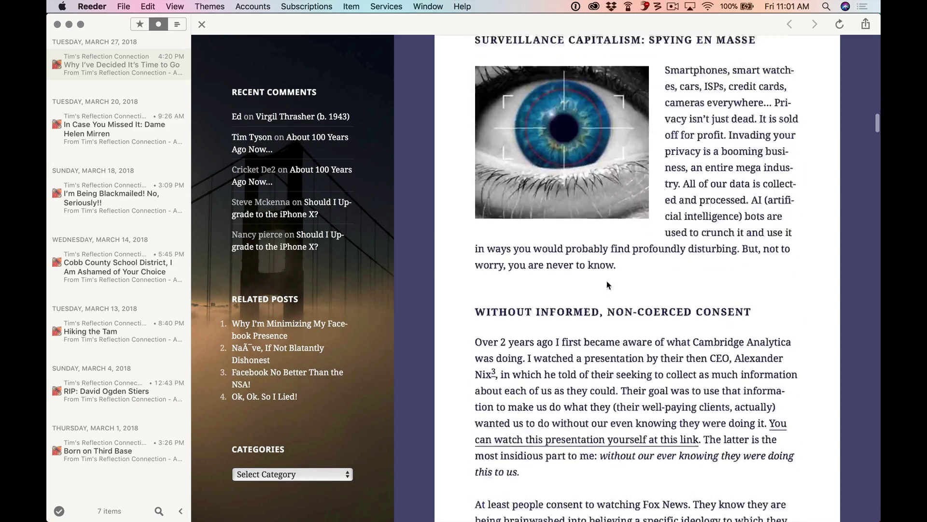
scroll(614, 275, "down", 15)
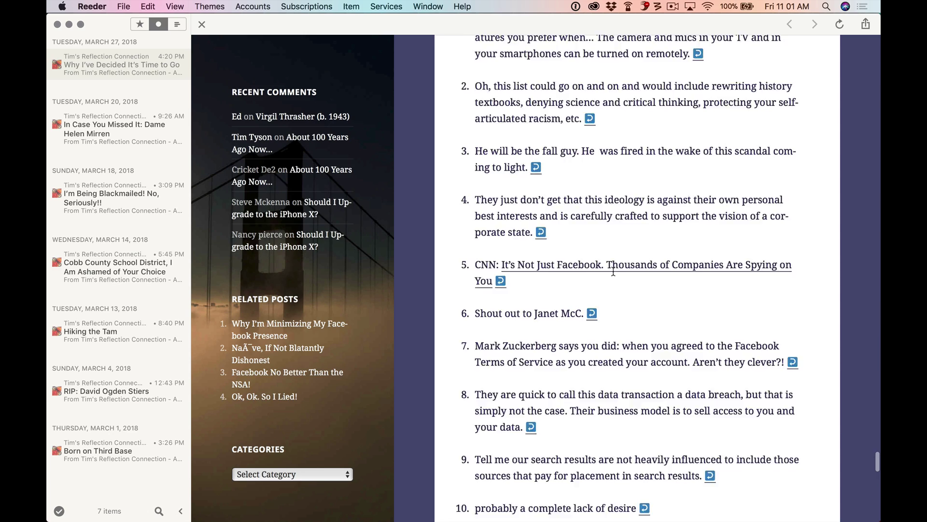
scroll(613, 269, "down", 8)
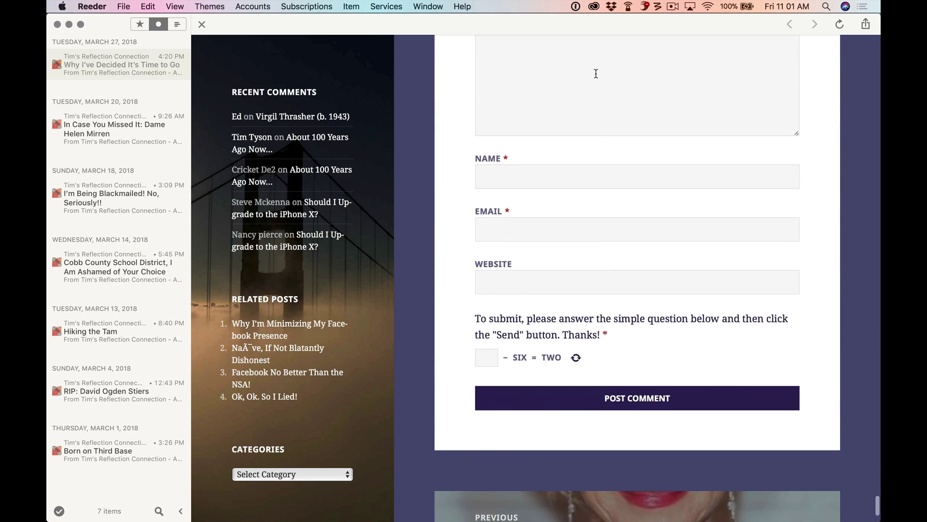
scroll(596, 74, "up", 4)
scroll(596, 73, "up", 2)
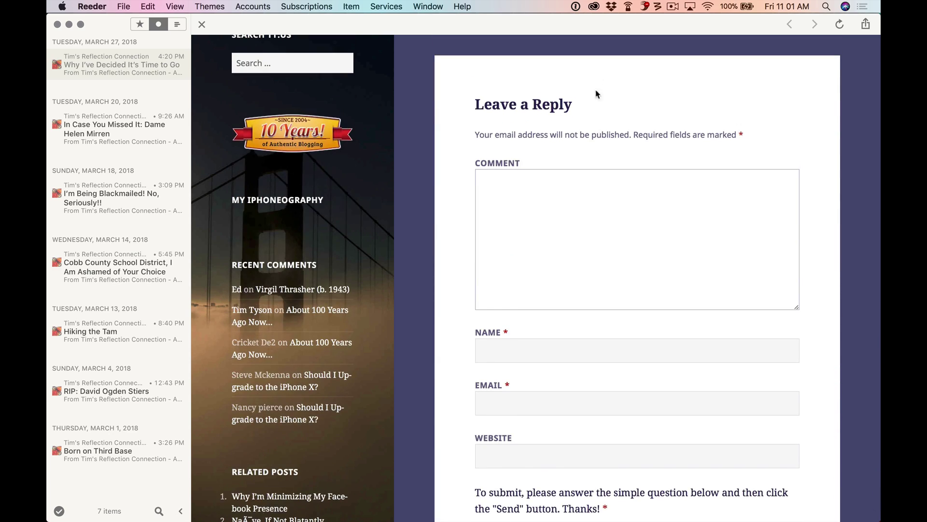
scroll(596, 208, "up", 1)
scroll(596, 208, "up", 20)
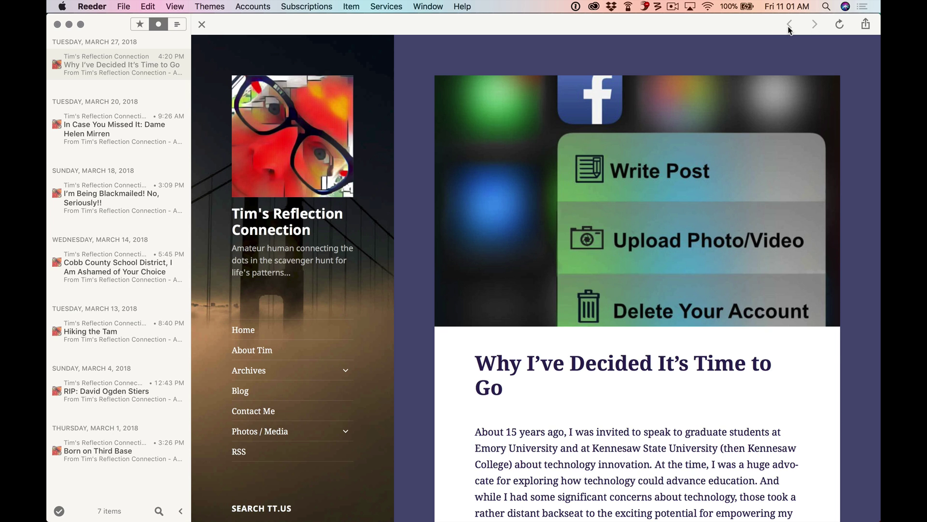
Read the Helen Mirren, Blackmailed and Cobb County articles, then show all seven feed items
left_click(201, 25)
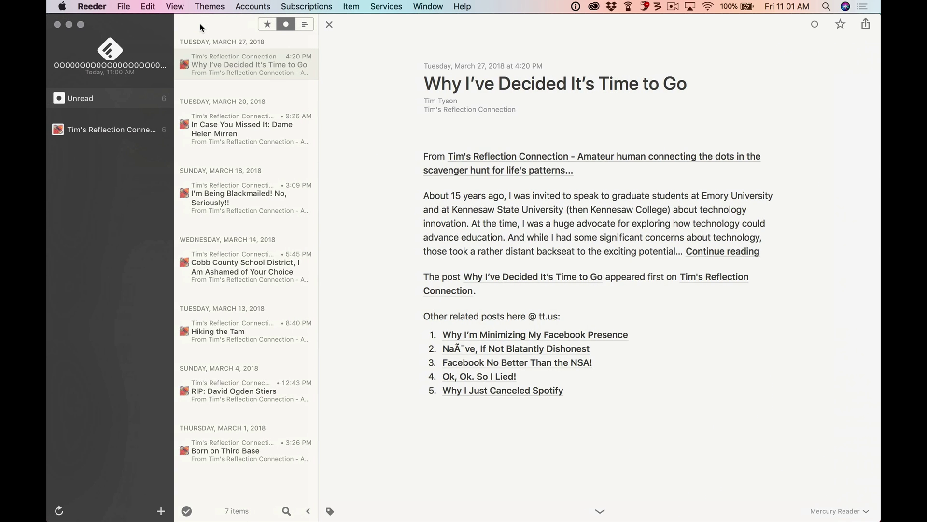
left_click(269, 136)
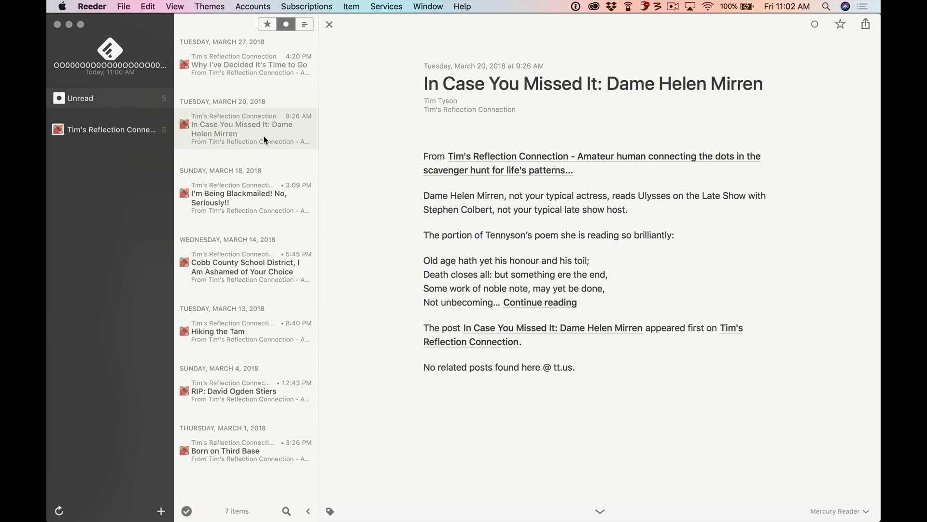
key("j")
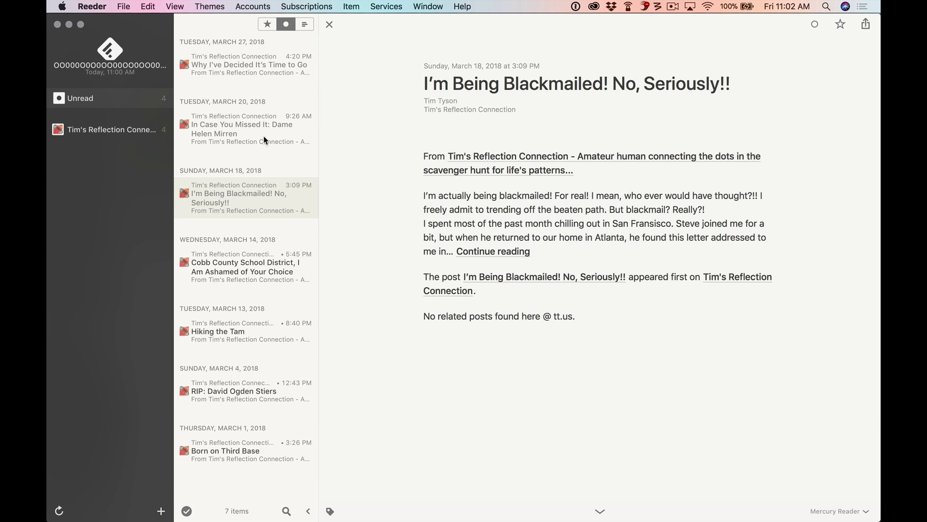
key("j")
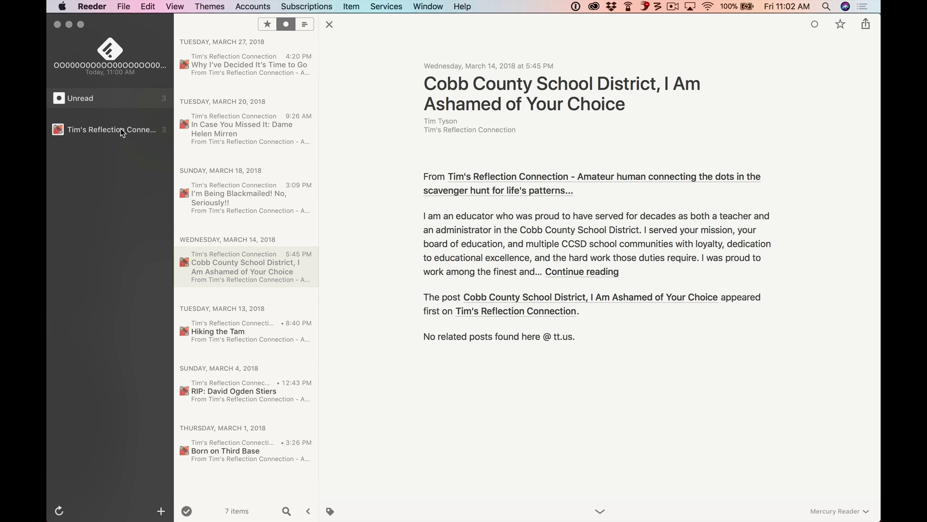
left_click(120, 128)
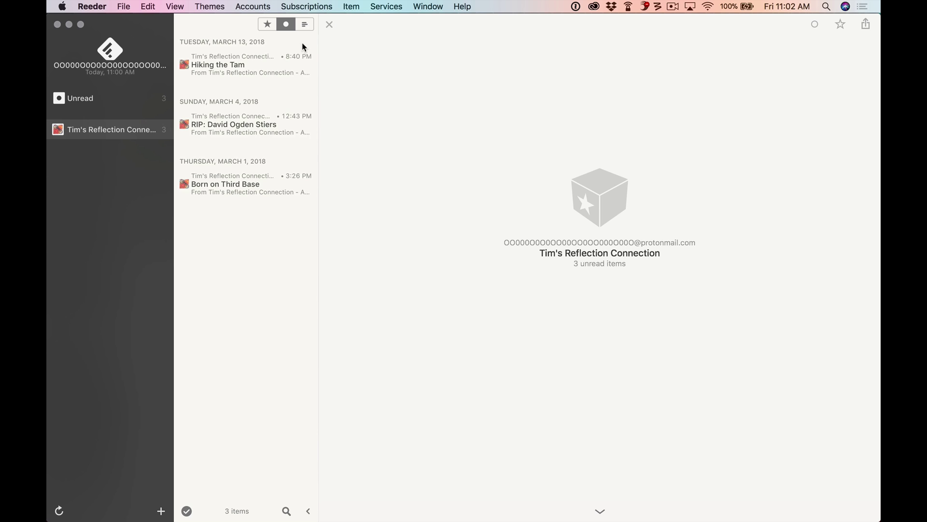
left_click(304, 24)
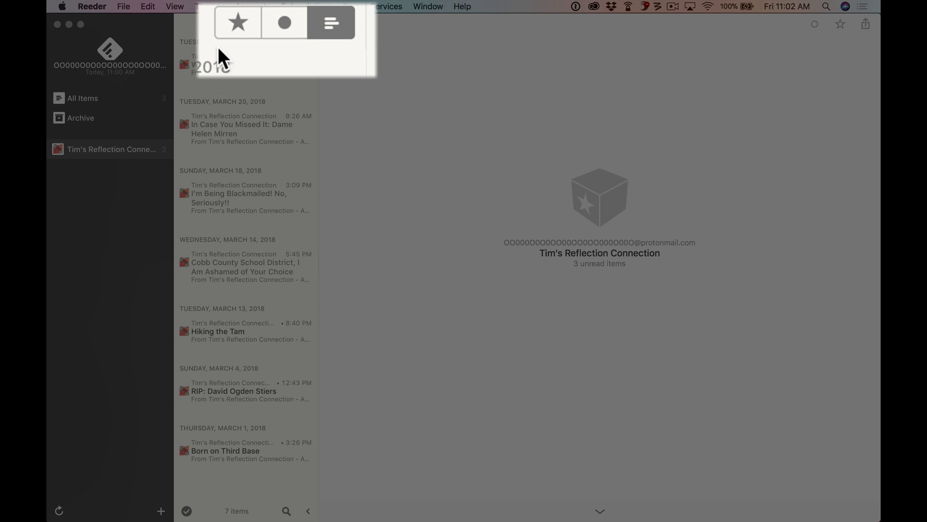
Star 'Hiking the Tam', confirm it under the Starred filter, then unstar it
left_click(235, 21)
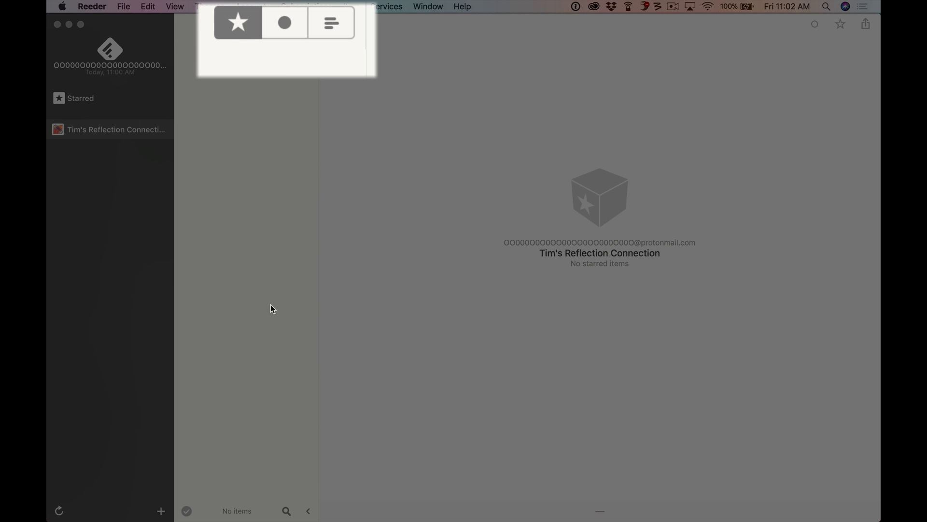
left_click(281, 20)
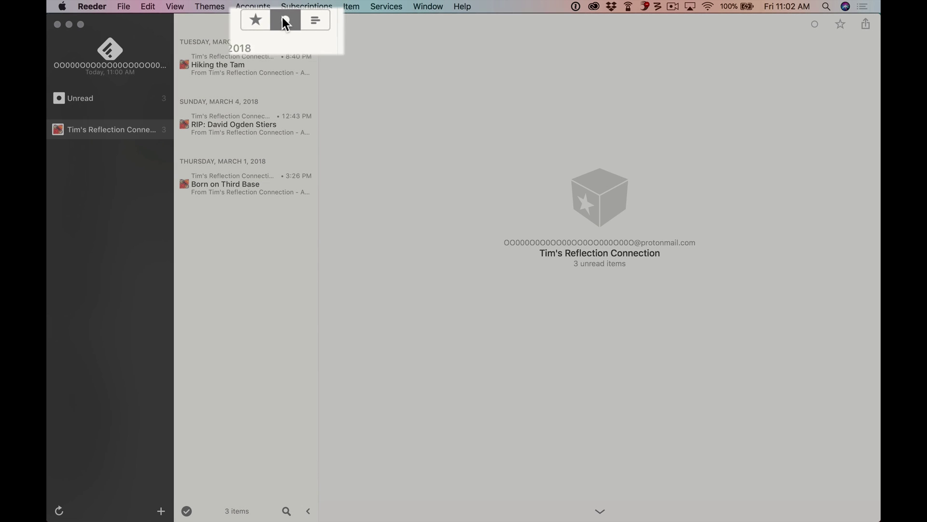
left_click(215, 75)
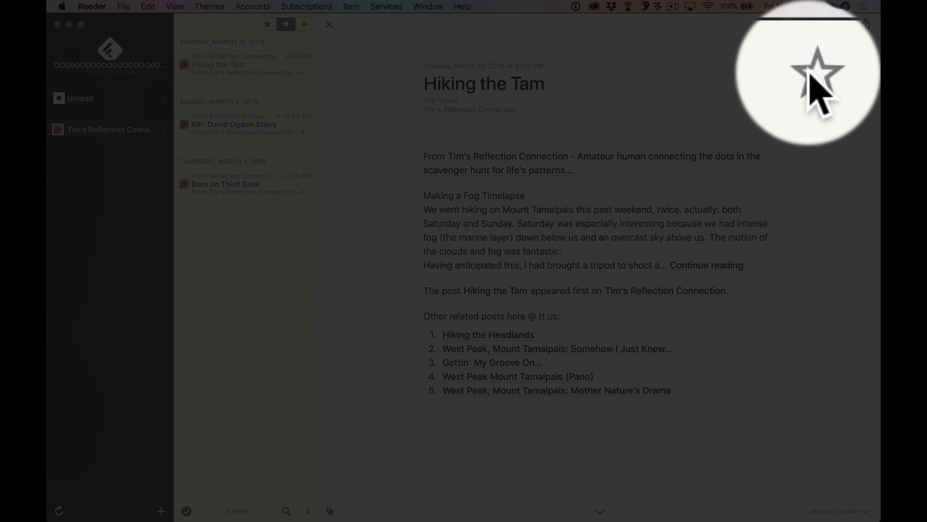
left_click(841, 24)
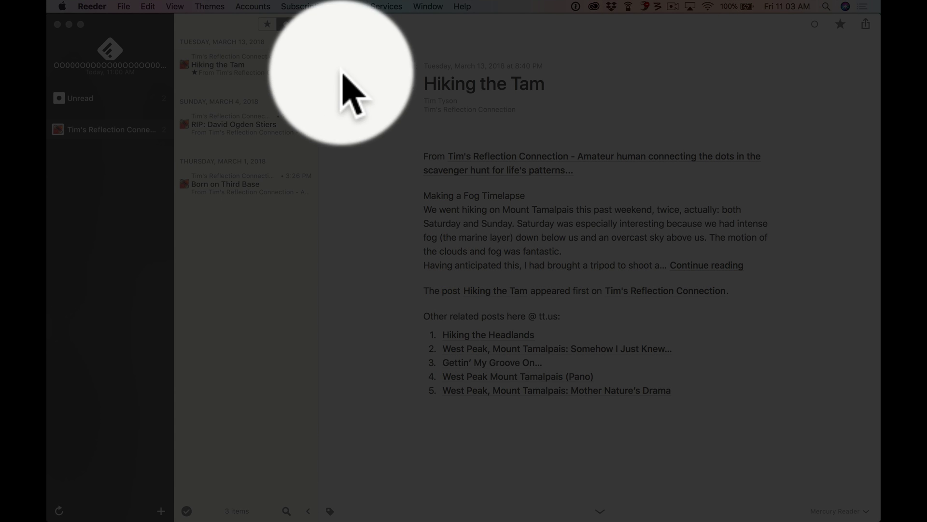
left_click(267, 24)
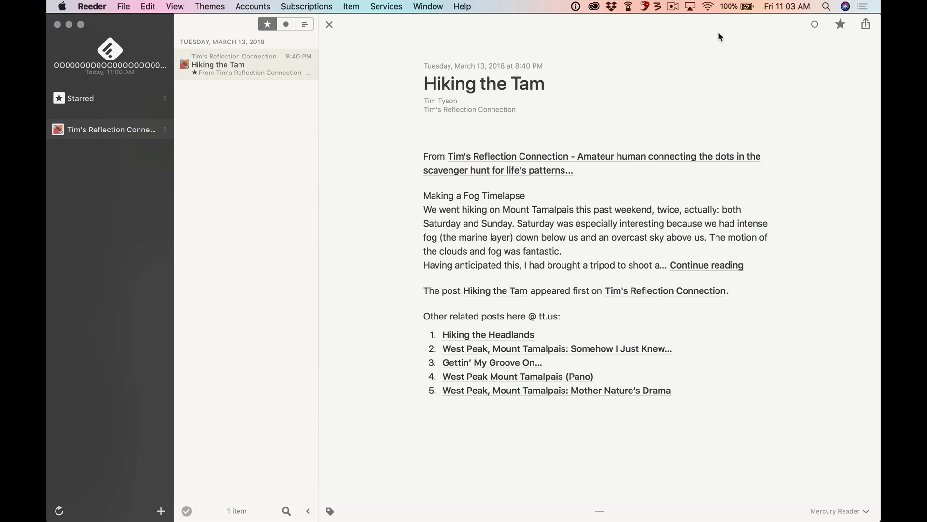
left_click(840, 27)
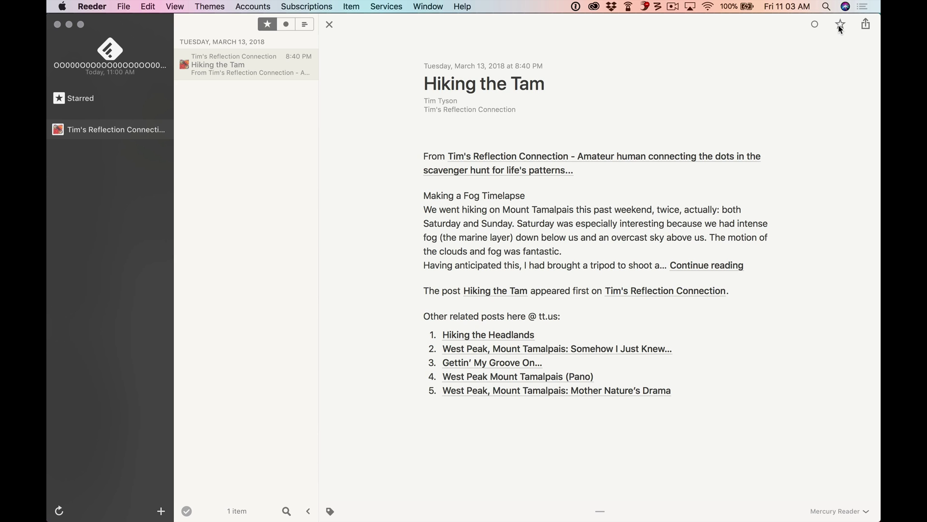